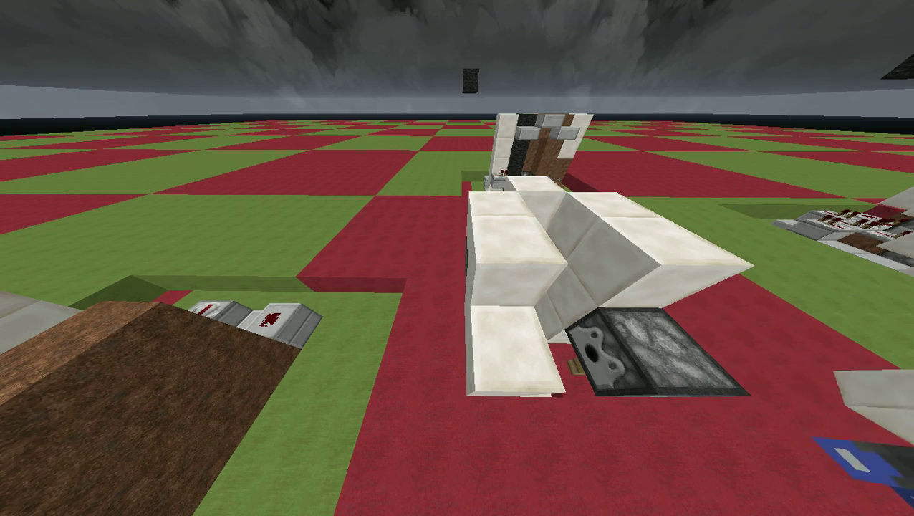
- Switch to third-person view with F5 to look at the finished quartz housing
{"action": "key", "text": "F5"}
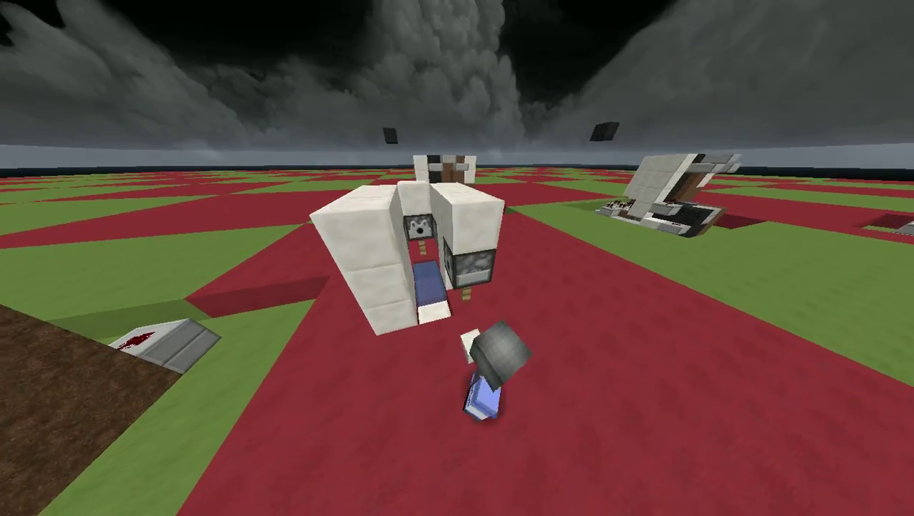